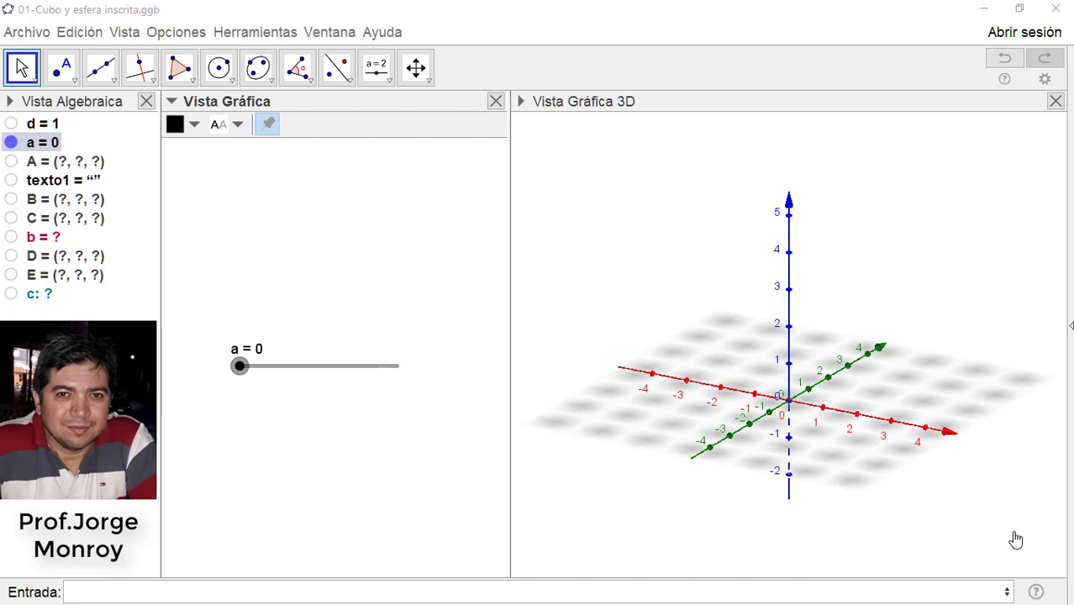
# Set the construction slider a to 1
pyautogui.click(239, 367)
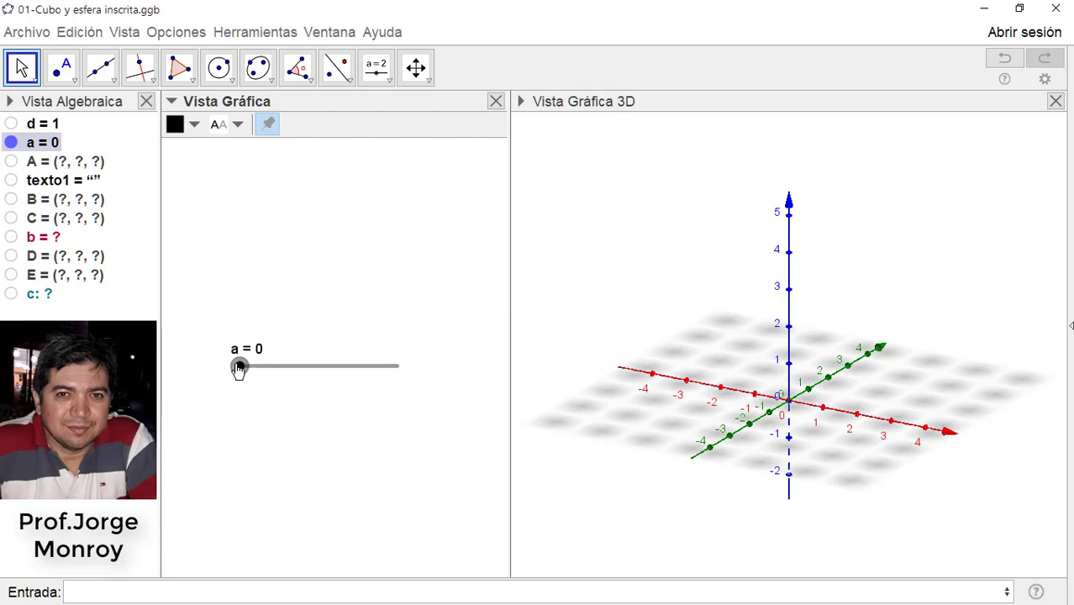
pyautogui.press('Right')
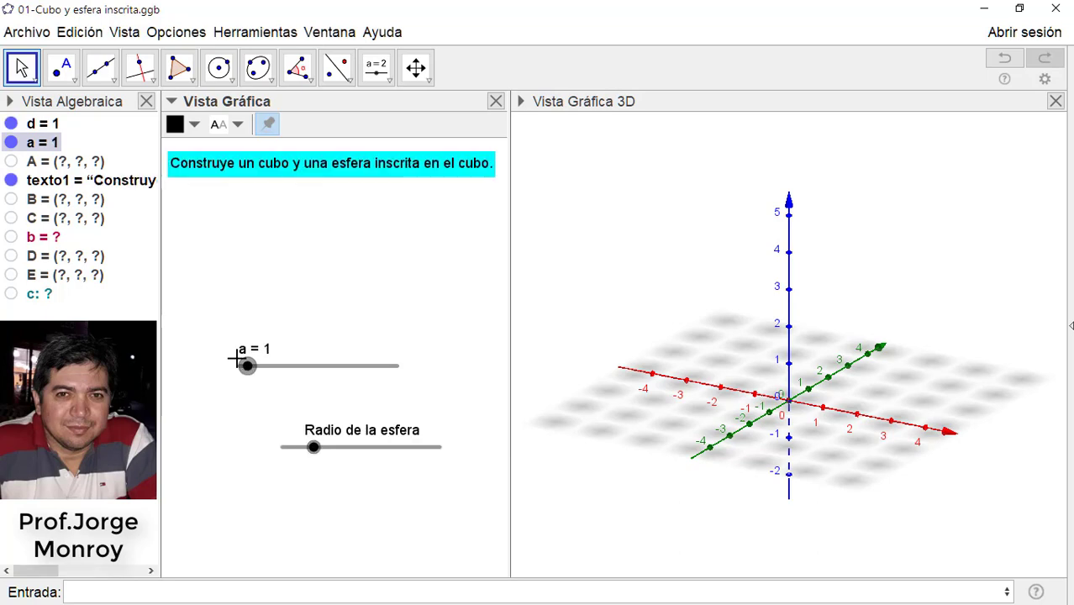
pyautogui.click(389, 82)
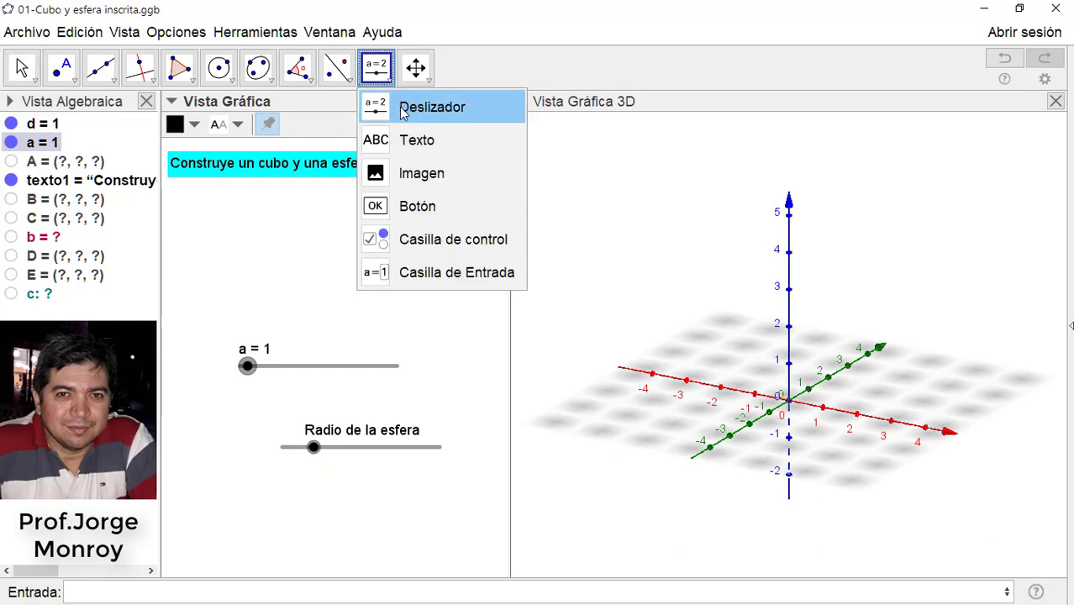
pyautogui.click(402, 107)
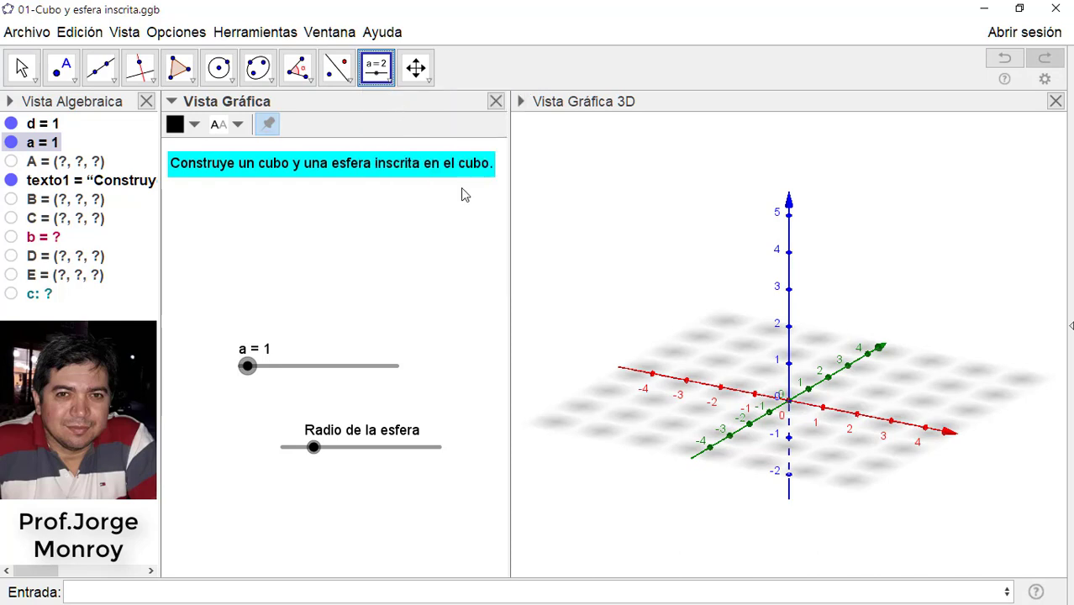
pyautogui.click(333, 252)
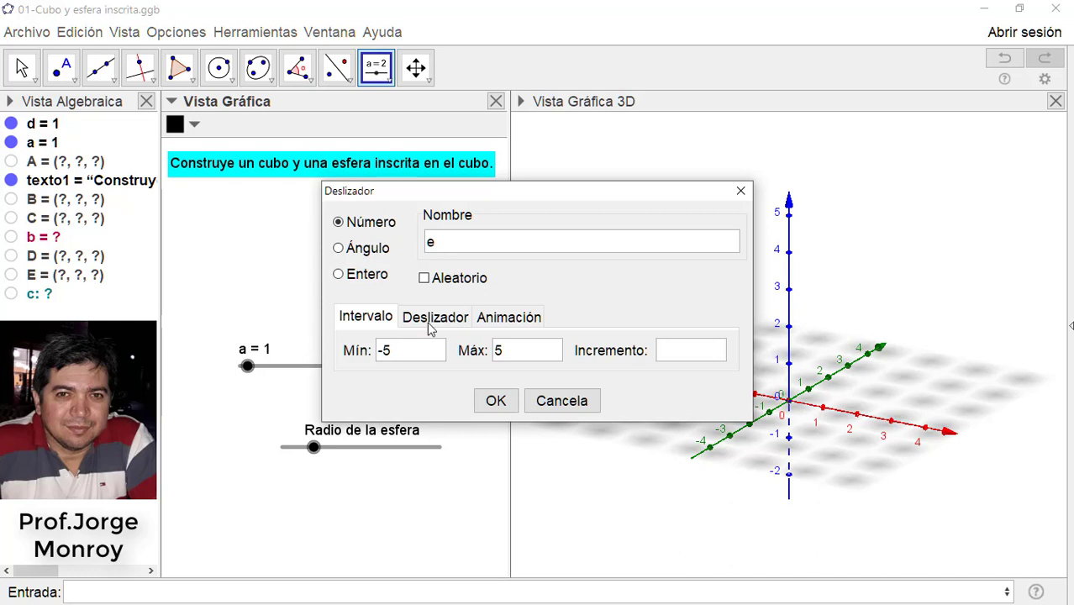
pyautogui.click(400, 354)
pyautogui.press('BackSpace')
pyautogui.press('BackSpace')
pyautogui.write('0')
pyautogui.click(523, 354)
pyautogui.click(555, 402)
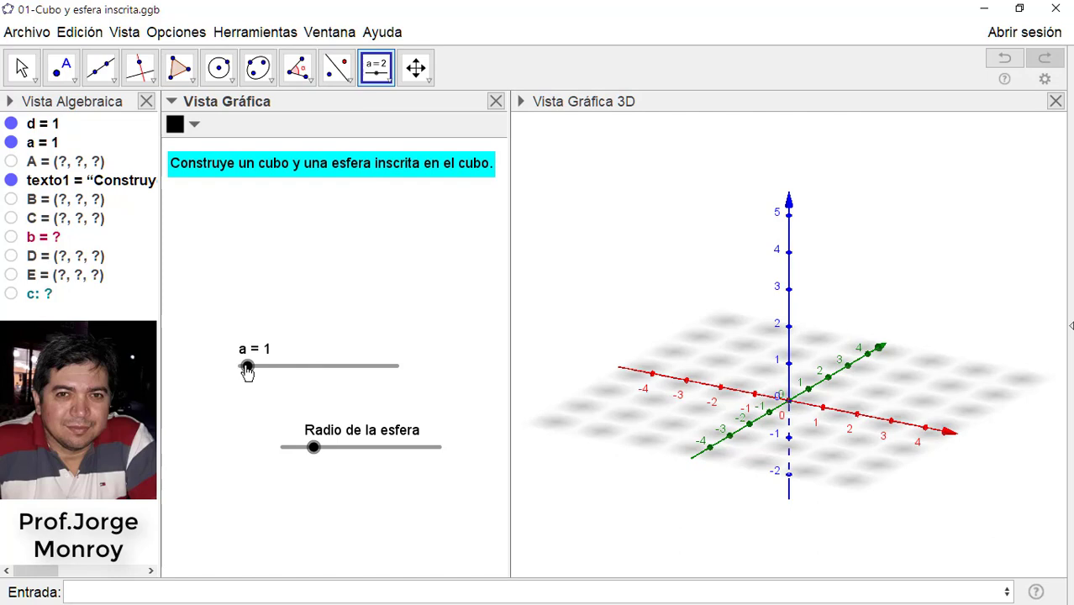
pyautogui.press('Right')
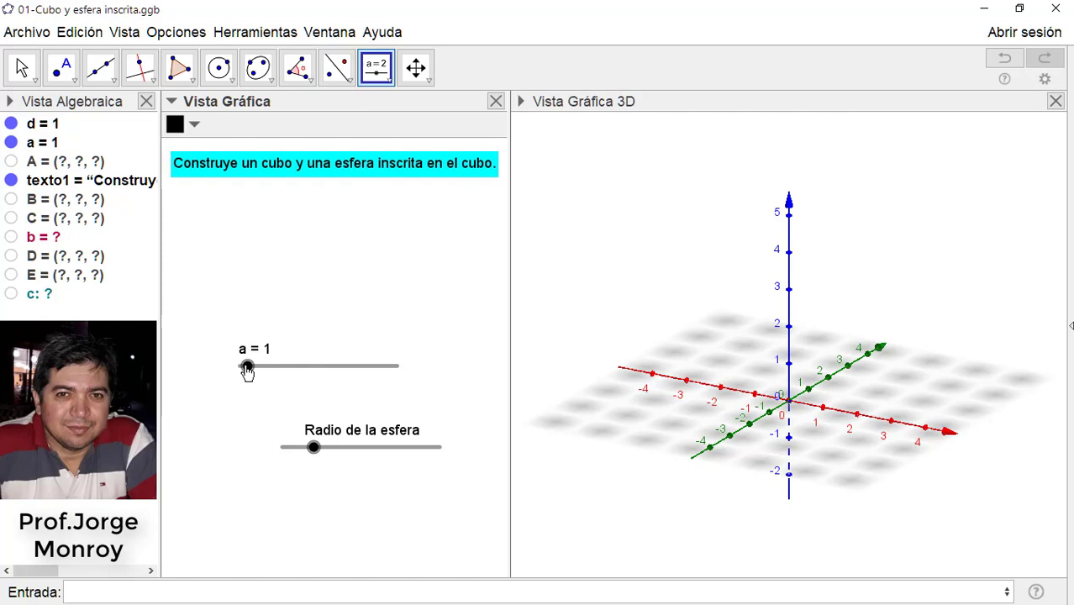
pyautogui.click(246, 370)
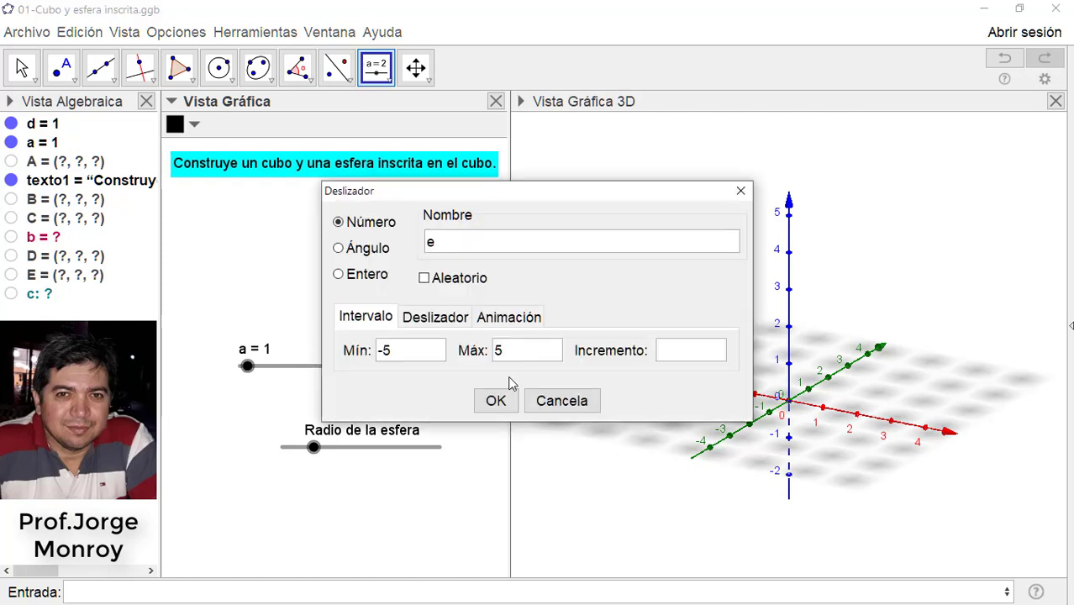
pyautogui.click(556, 402)
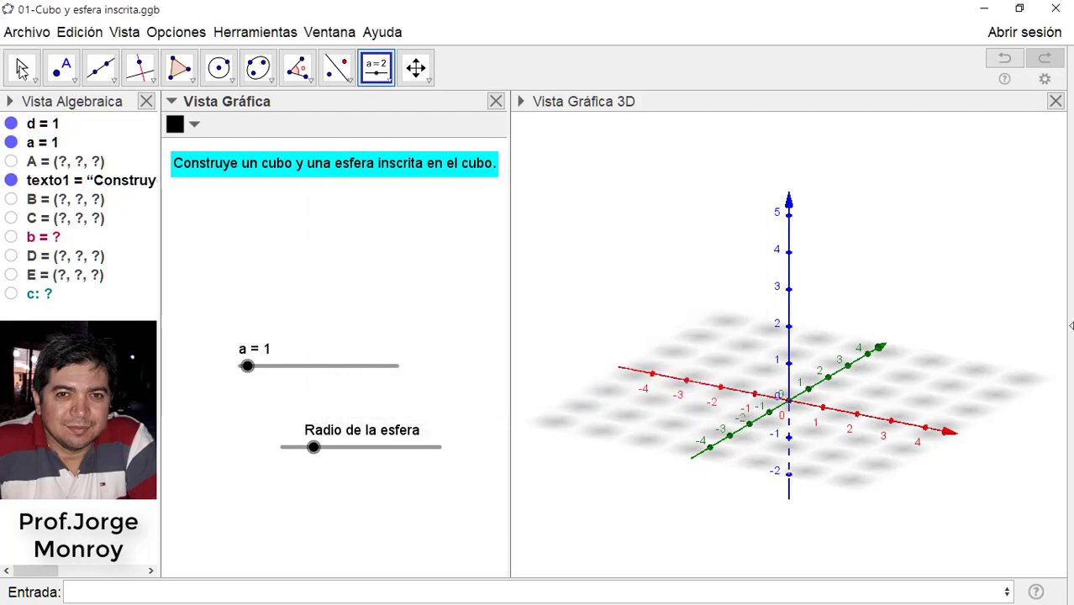
# Advance slider a to 2 and on to 3 to bring points A and B into the 3D view
pyautogui.click(22, 70)
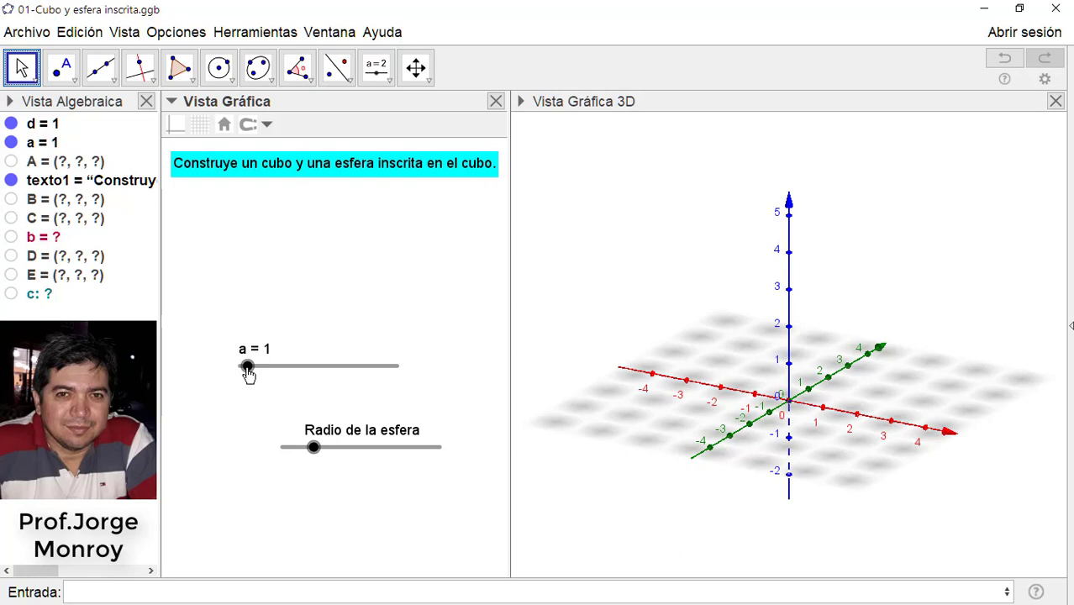
pyautogui.moveTo(248, 374); pyautogui.dragTo(250, 375)
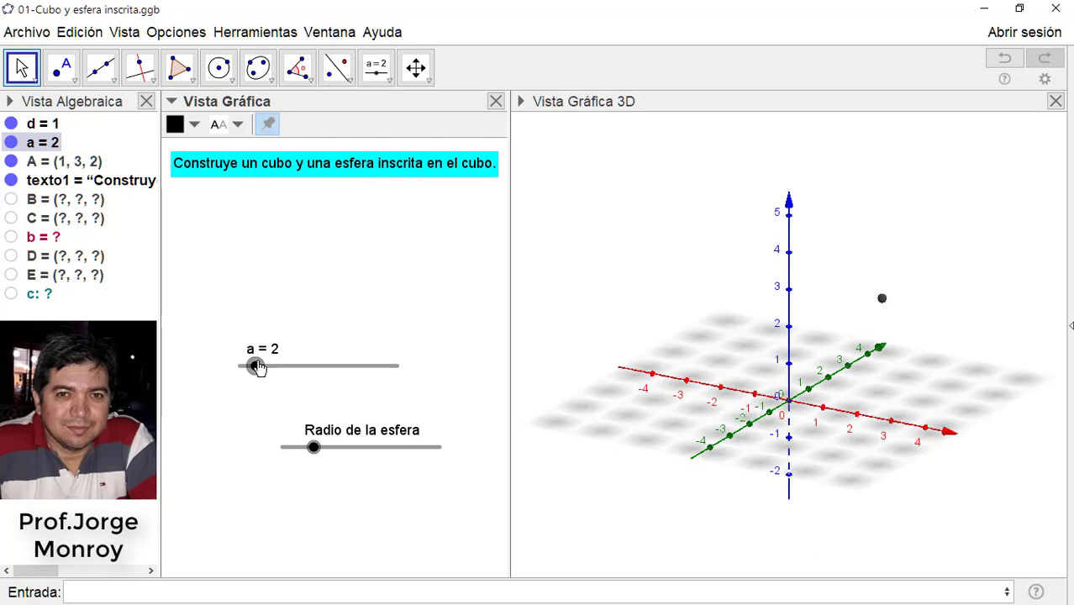
pyautogui.moveTo(256, 365); pyautogui.dragTo(262, 366)
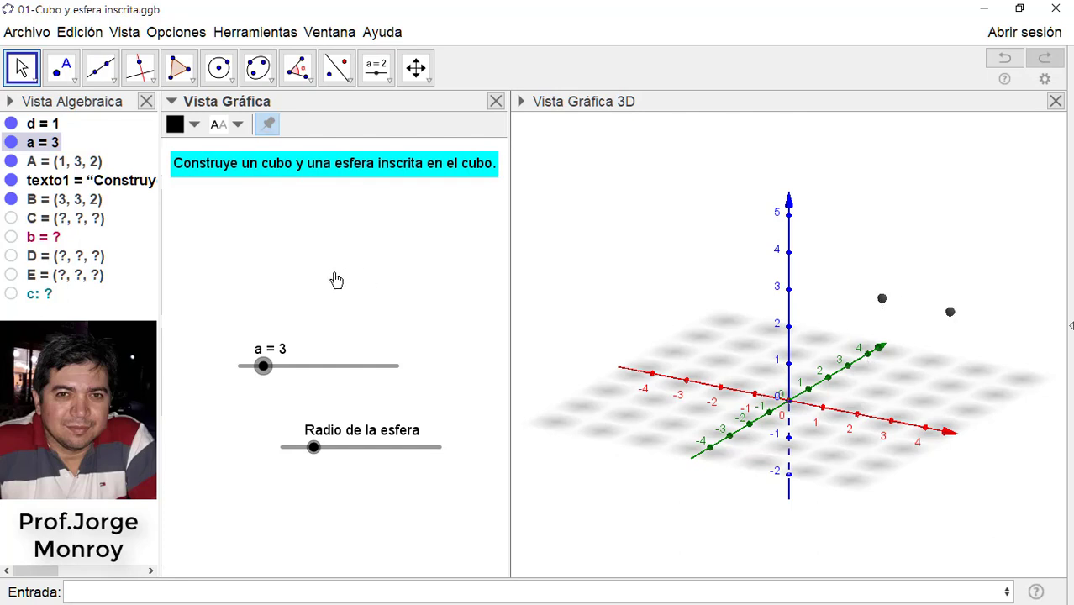
# Examine the conditional definition of point B and close it without changes
pyautogui.doubleClick(44, 206)
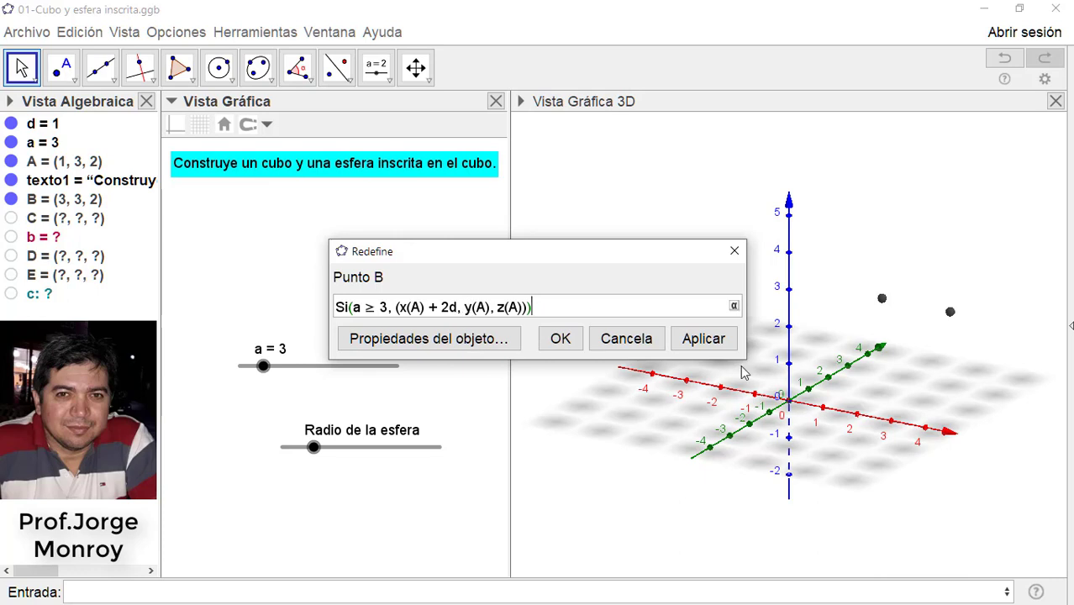
pyautogui.click(704, 344)
pyautogui.click(655, 341)
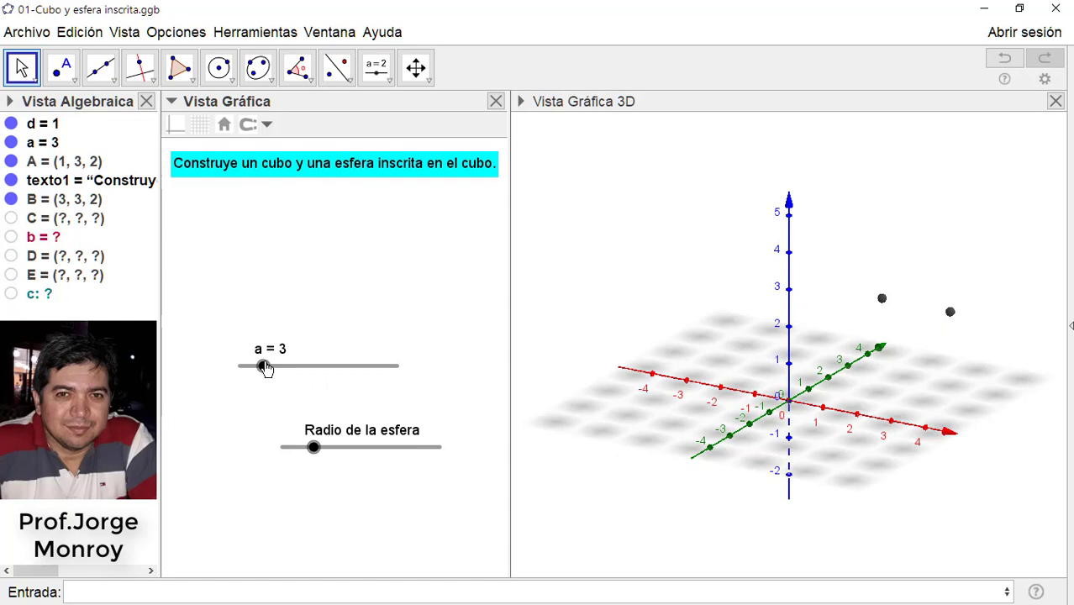
# Advance slider a to 4 and examine the conditional definition of point C
pyautogui.moveTo(264, 367); pyautogui.dragTo(268, 369)
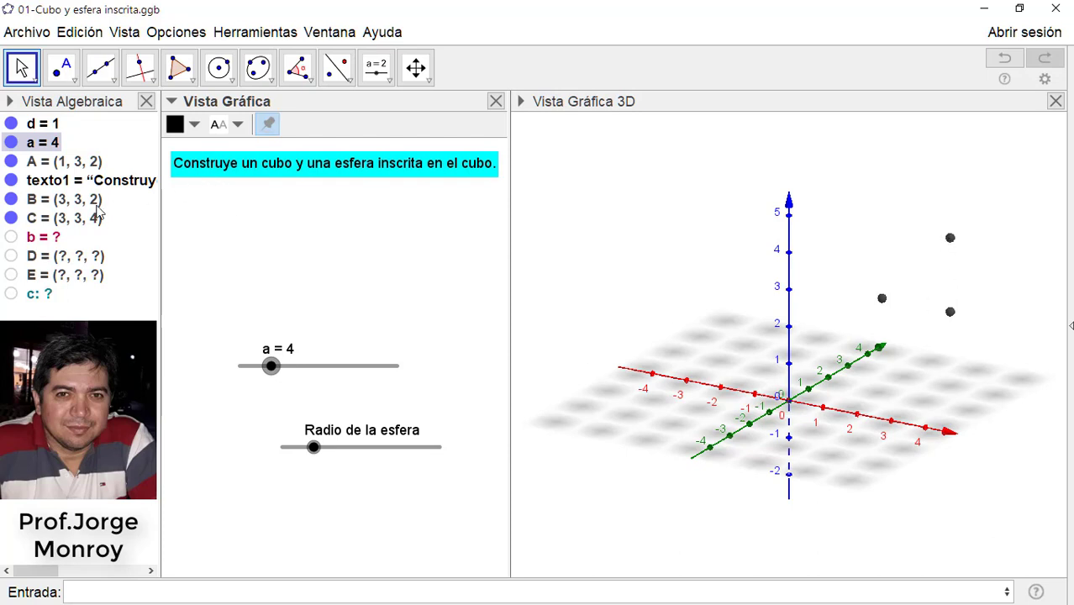
pyautogui.doubleClick(52, 220)
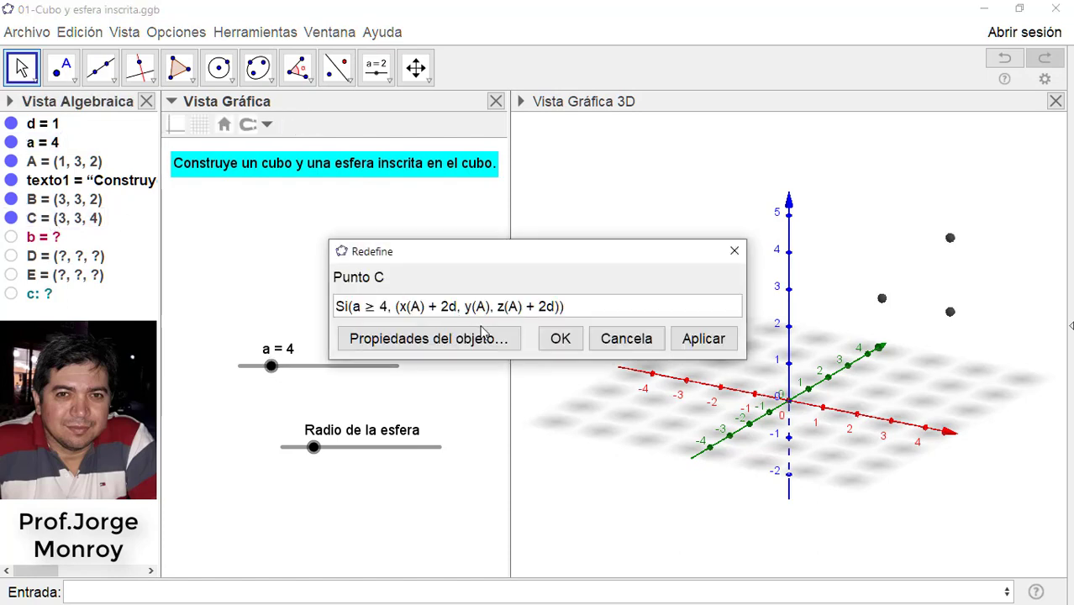
pyautogui.click(382, 307)
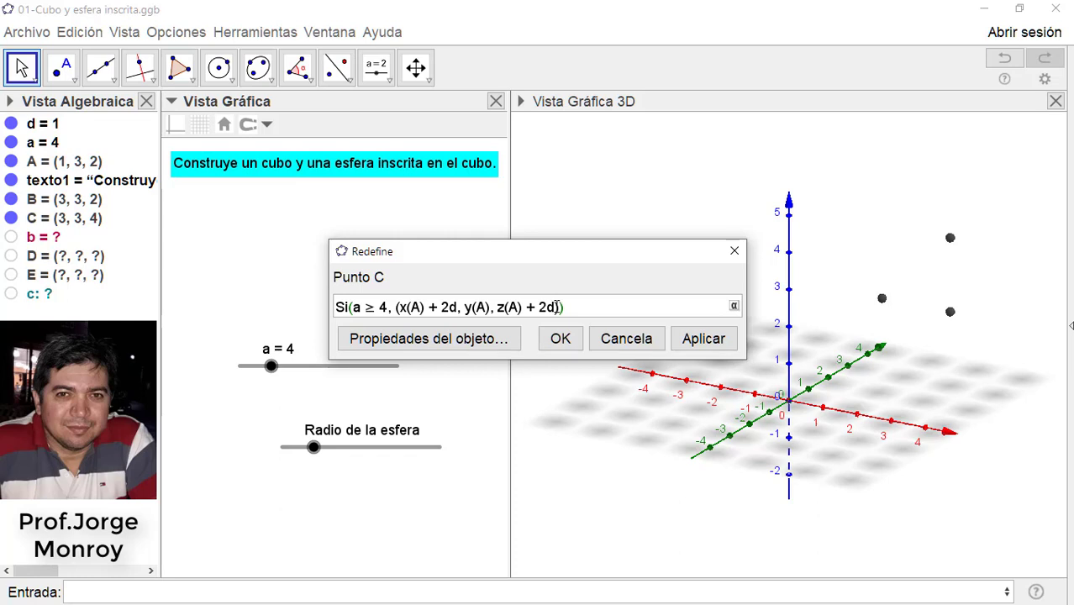
pyautogui.click(694, 339)
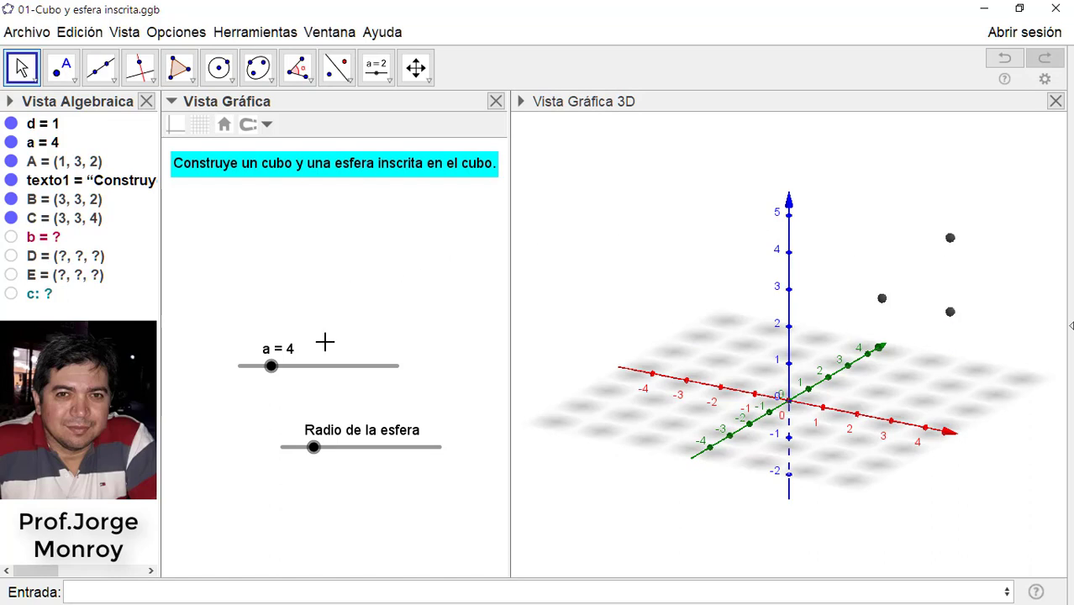
# Advance slider a to 5 and examine the conditional definition of point D, leaving it unmodified
pyautogui.click(271, 367)
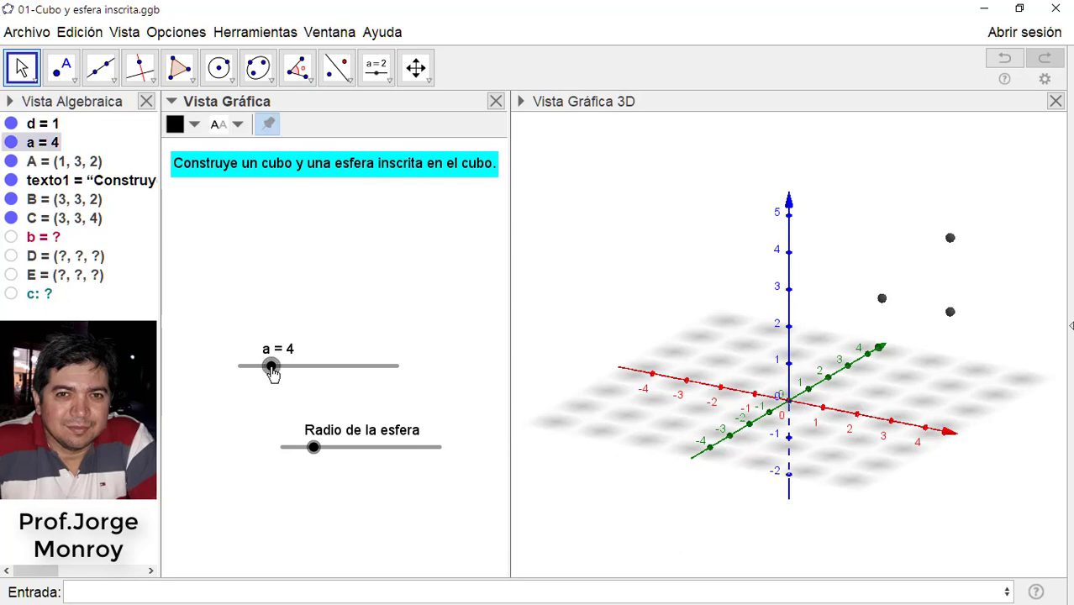
pyautogui.moveTo(271, 374); pyautogui.dragTo(274, 374)
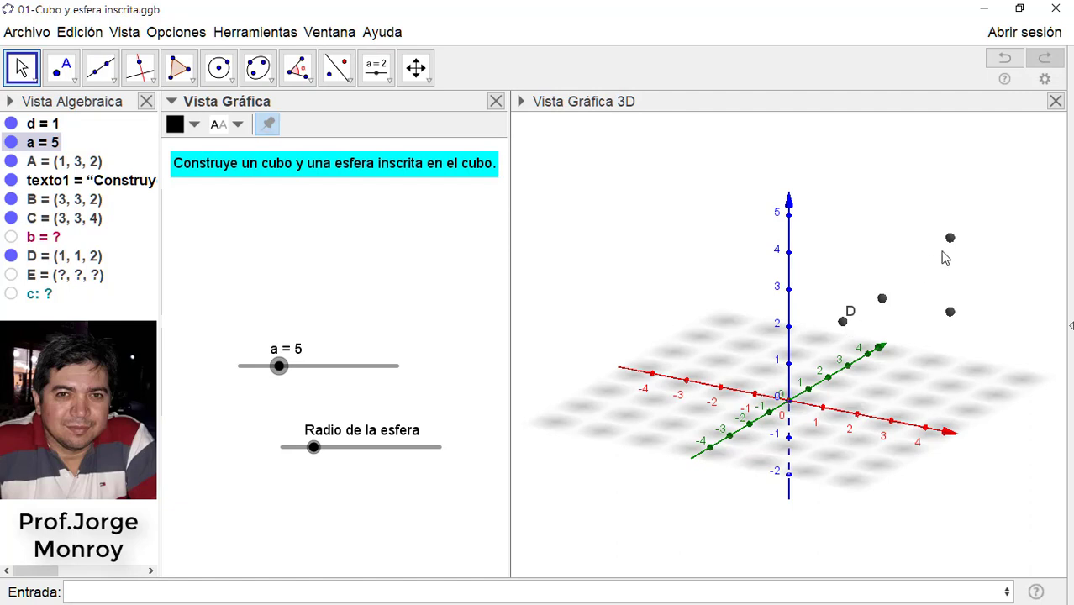
pyautogui.doubleClick(48, 262)
pyautogui.click(398, 307)
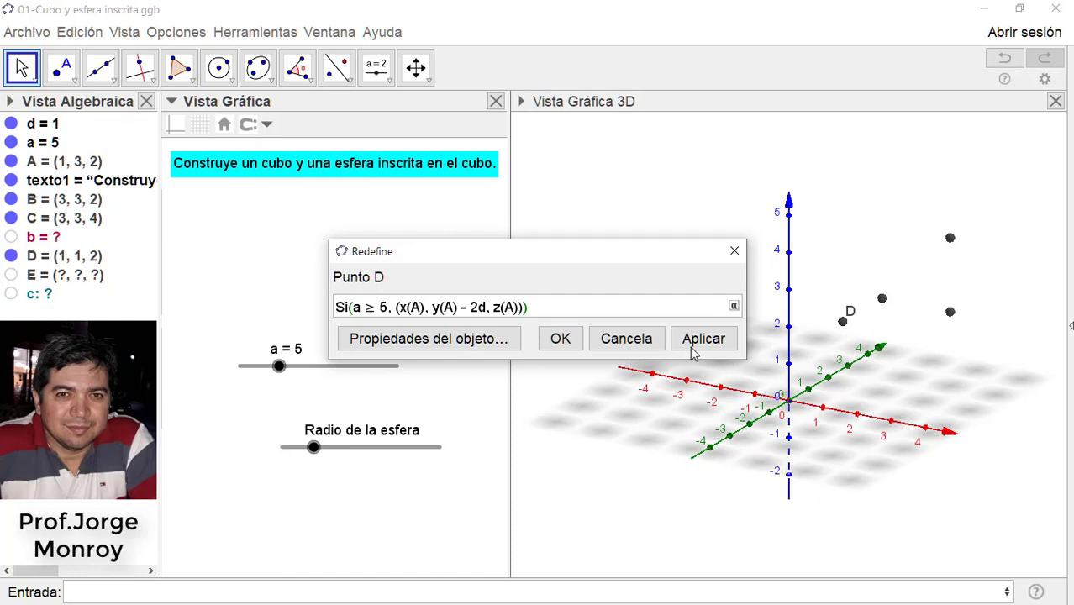
pyautogui.click(647, 340)
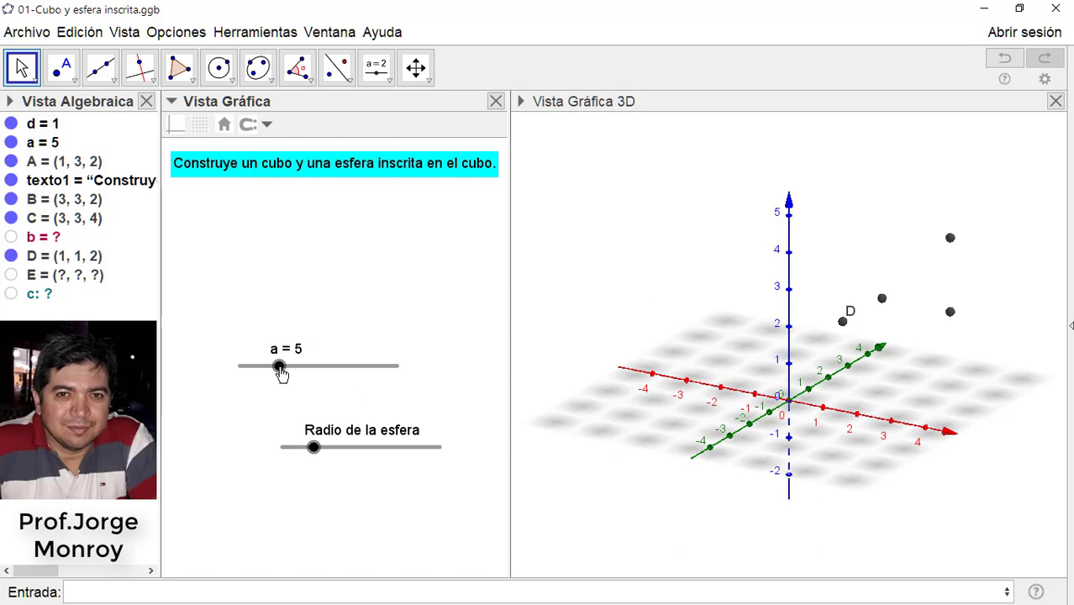
# Advance slider a to 6 and examine the conditional definition of cube b, leaving it unmodified
pyautogui.moveTo(280, 372); pyautogui.dragTo(287, 368)
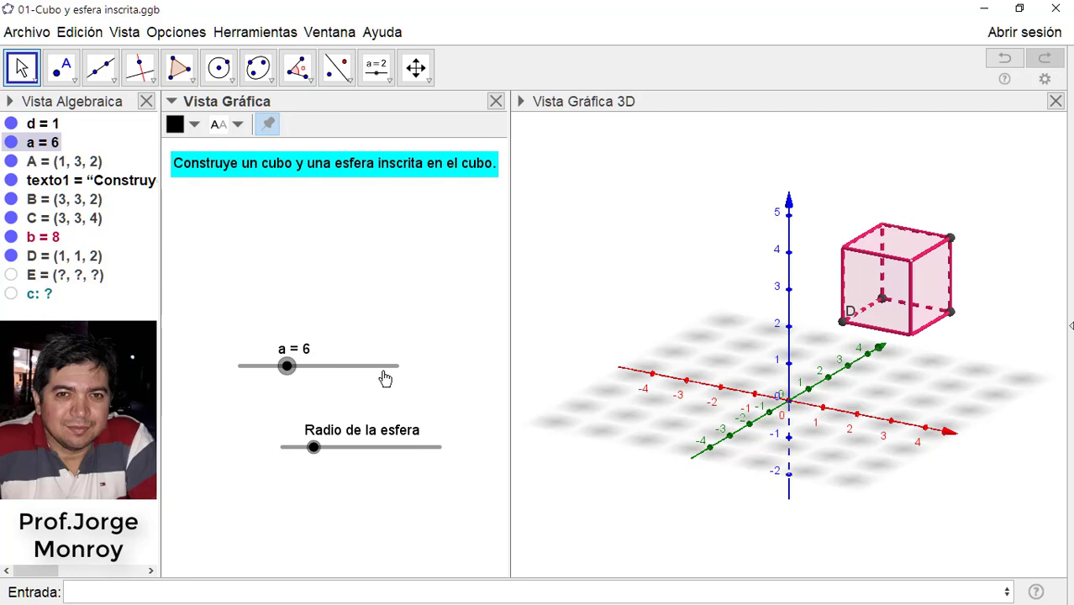
pyautogui.doubleClick(38, 239)
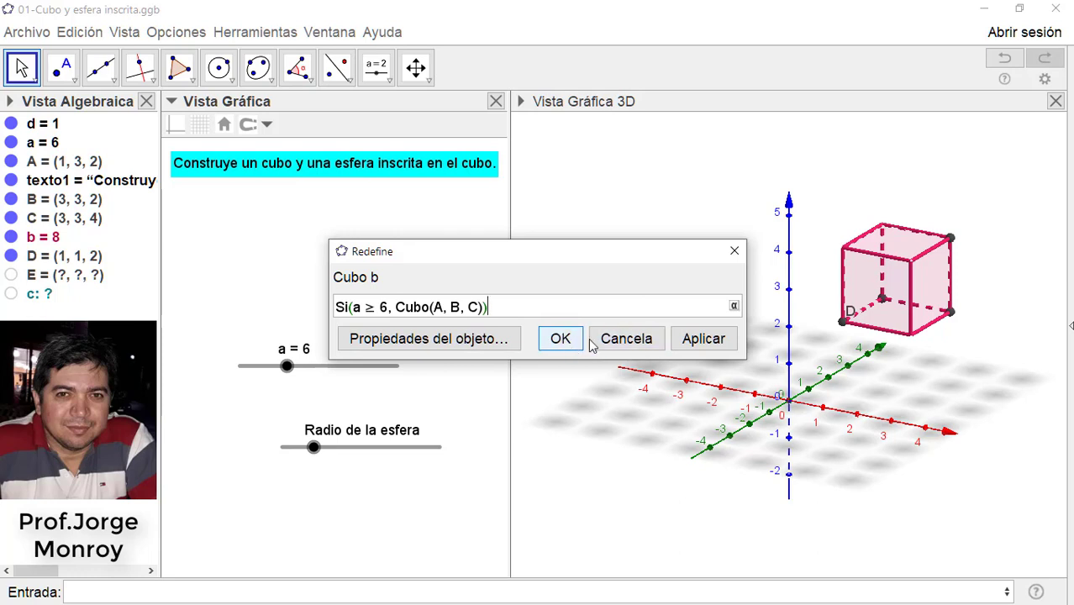
pyautogui.click(622, 338)
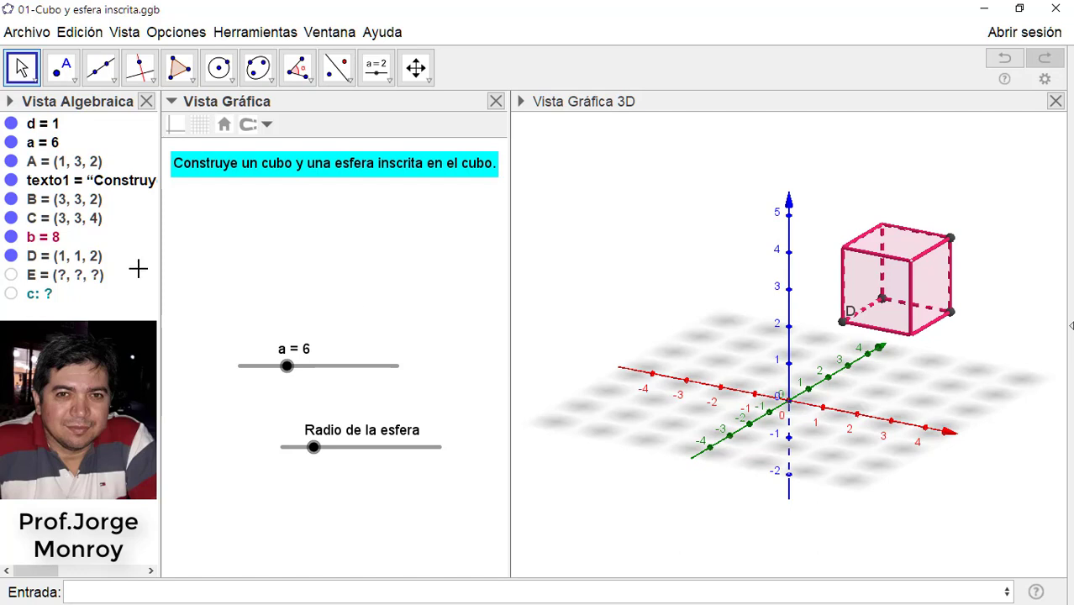
# Advance slider a to 7 and show the label of point C on the cube's upper corner
pyautogui.click(286, 368)
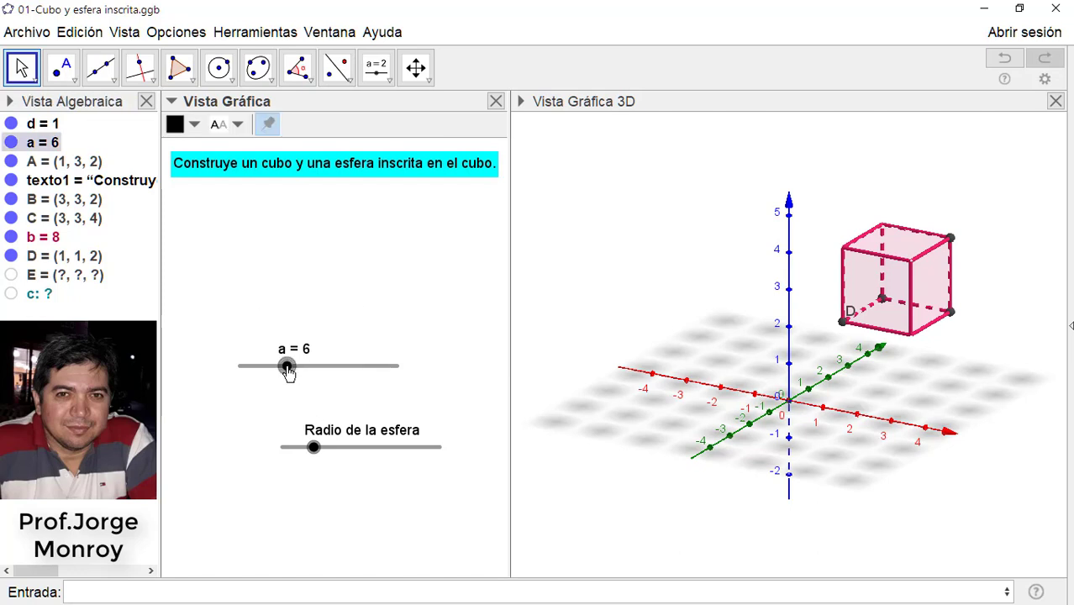
pyautogui.moveTo(287, 367); pyautogui.dragTo(292, 371)
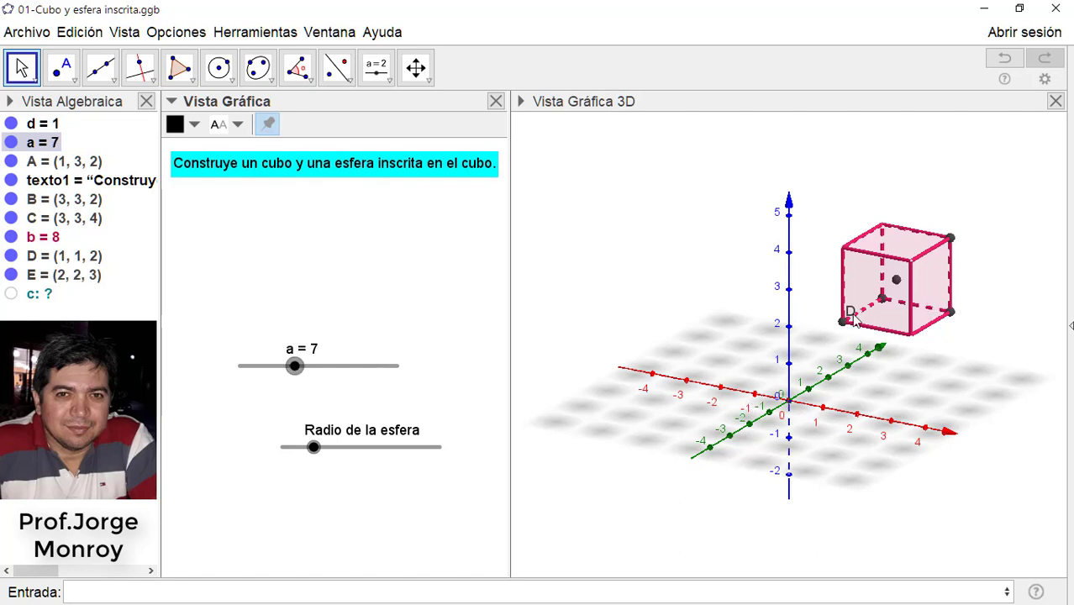
pyautogui.rightClick(965, 242)
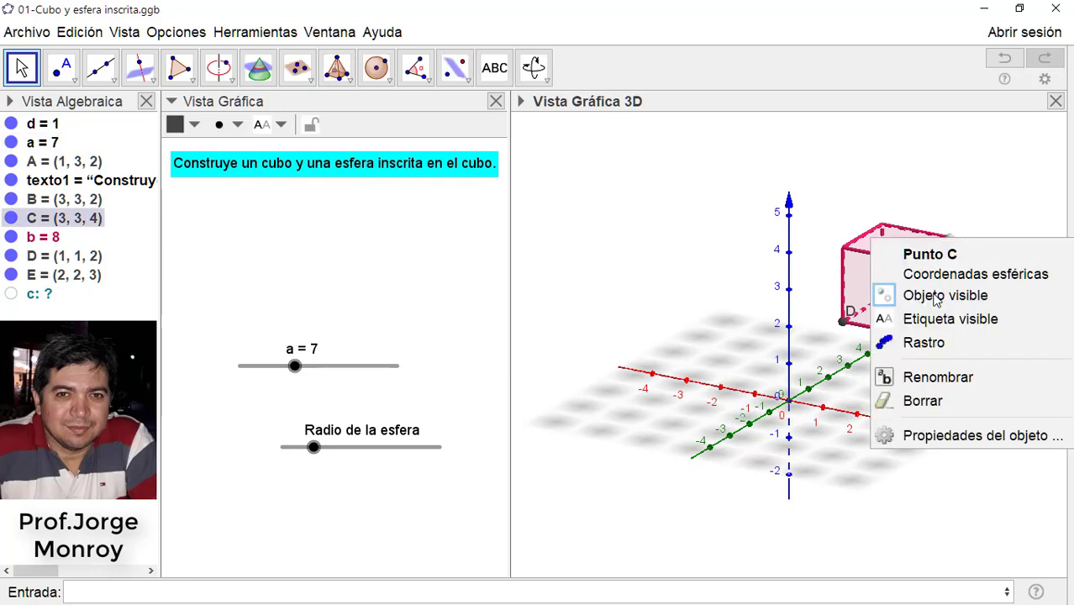
pyautogui.click(937, 320)
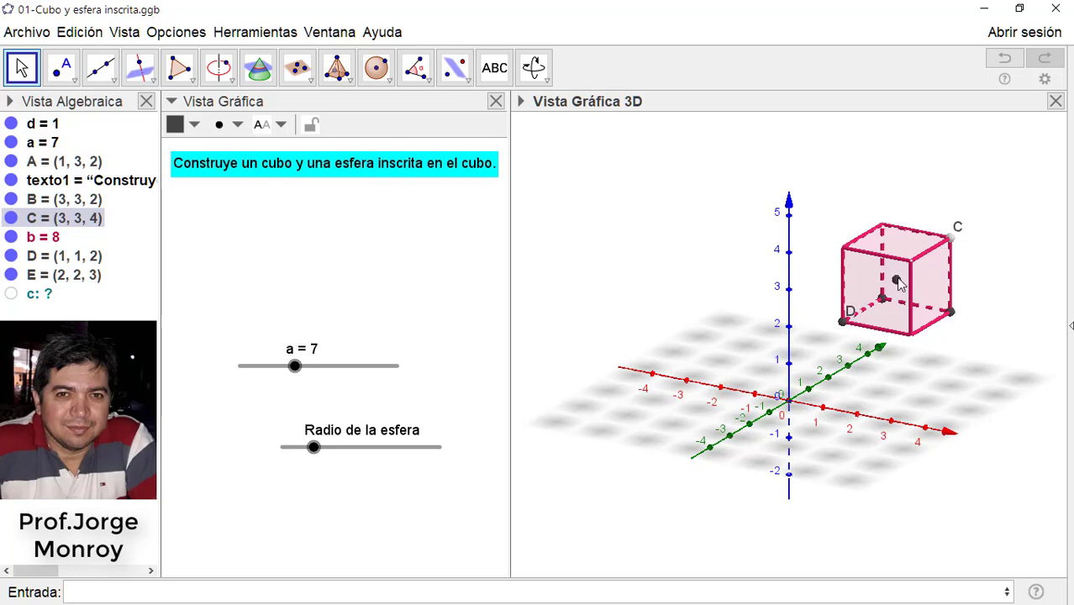
# Examine the midpoint definition of point E at the cube's centre and close it
pyautogui.doubleClick(63, 274)
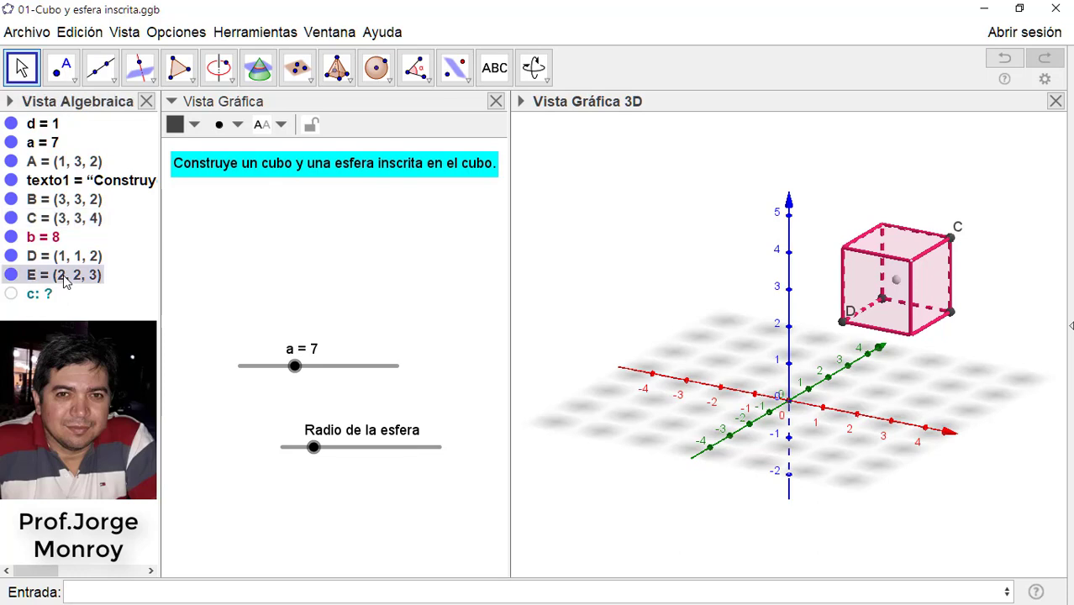
pyautogui.click(403, 308)
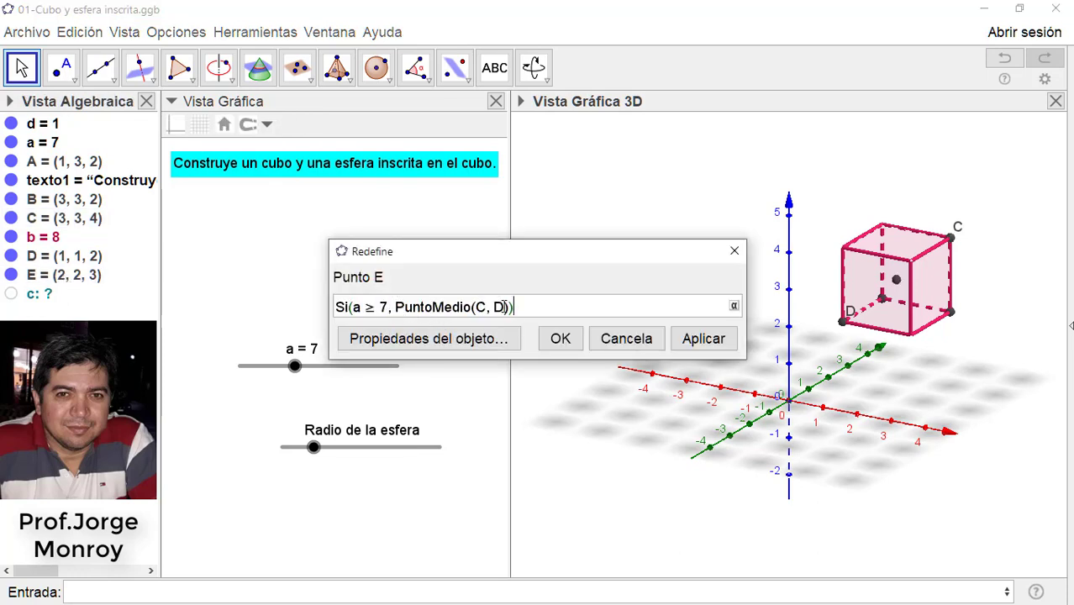
pyautogui.click(716, 345)
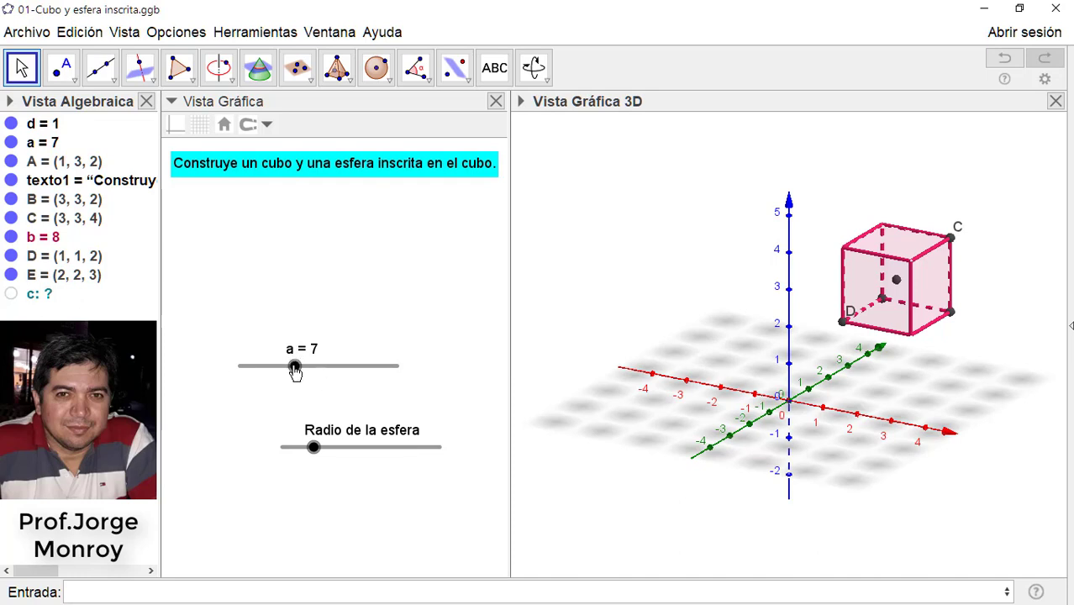
# Advance slider a to 8 and examine the conditional definition of sphere c, leaving it unmodified
pyautogui.moveTo(294, 370); pyautogui.dragTo(302, 368)
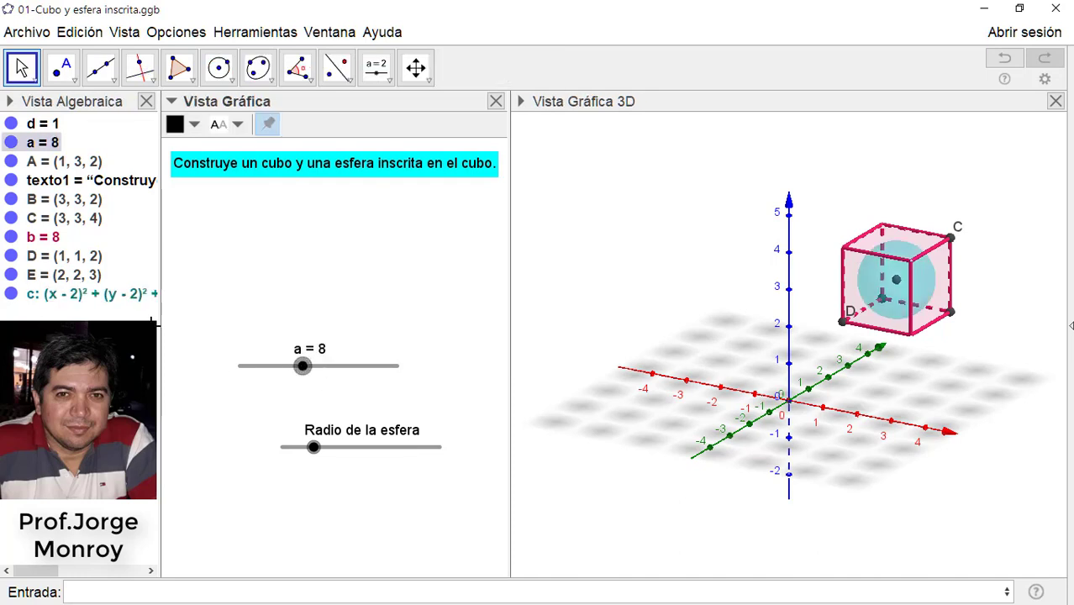
pyautogui.doubleClick(74, 300)
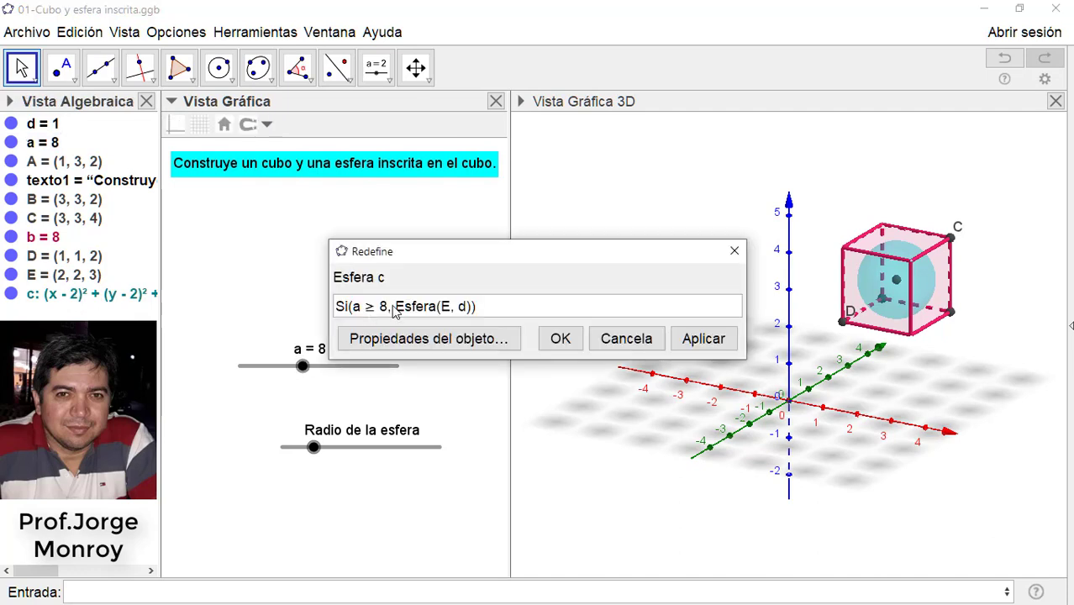
pyautogui.click(393, 307)
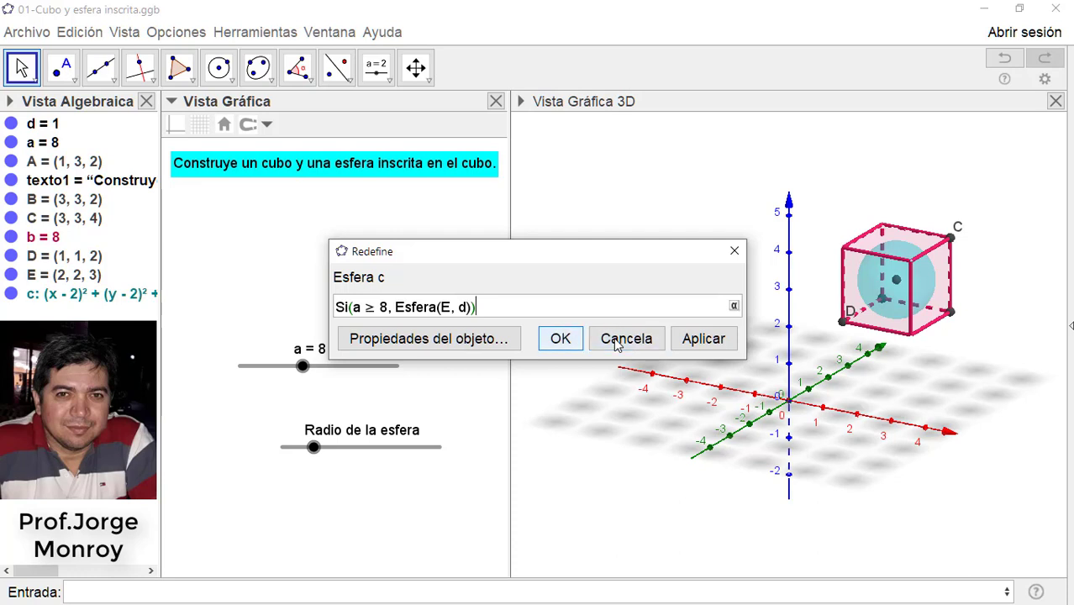
pyautogui.click(618, 344)
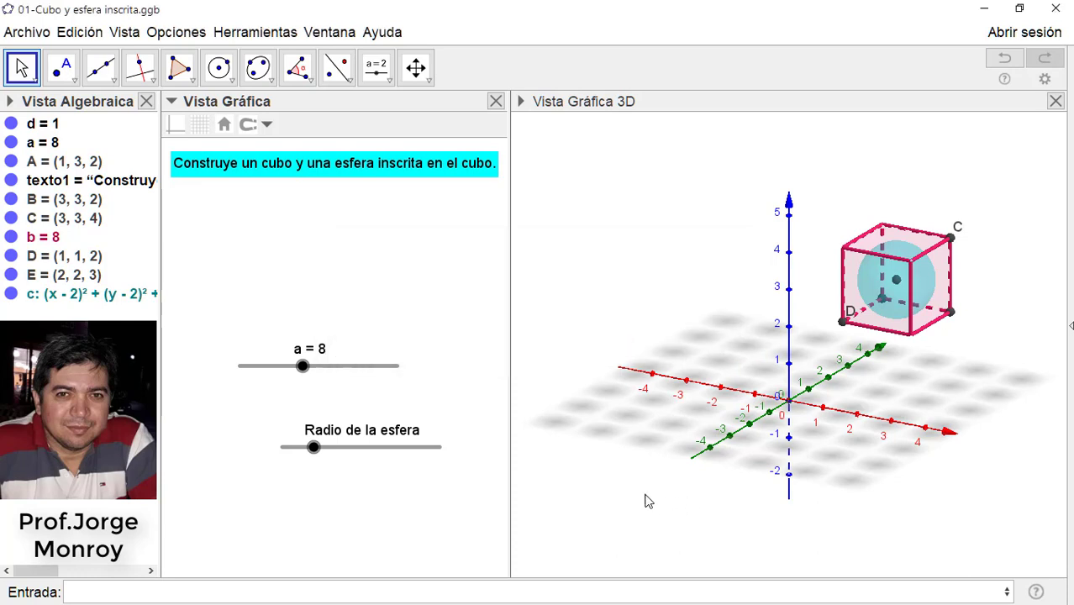
# Vary the sphere's radius slider between 1 and 2 to resize the cube and sphere, finishing at radius 3
pyautogui.click(323, 452)
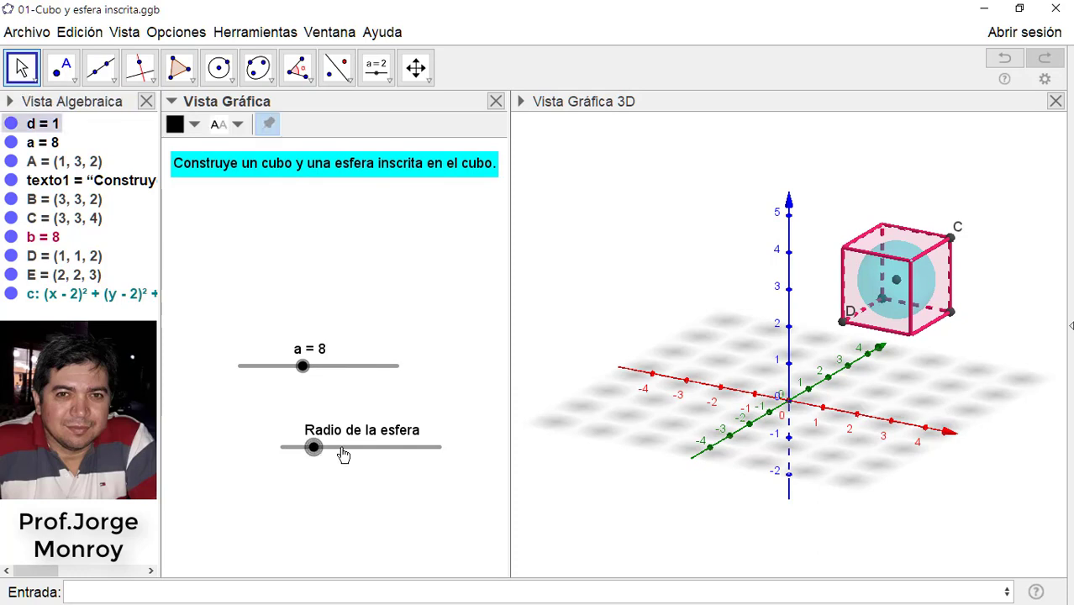
pyautogui.click(348, 451)
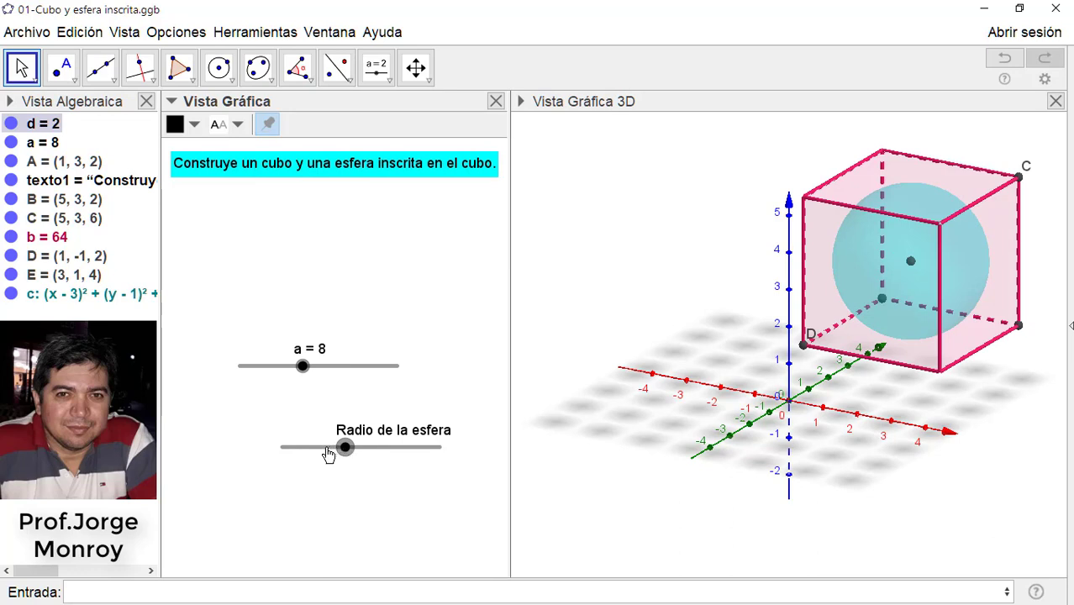
pyautogui.click(331, 454)
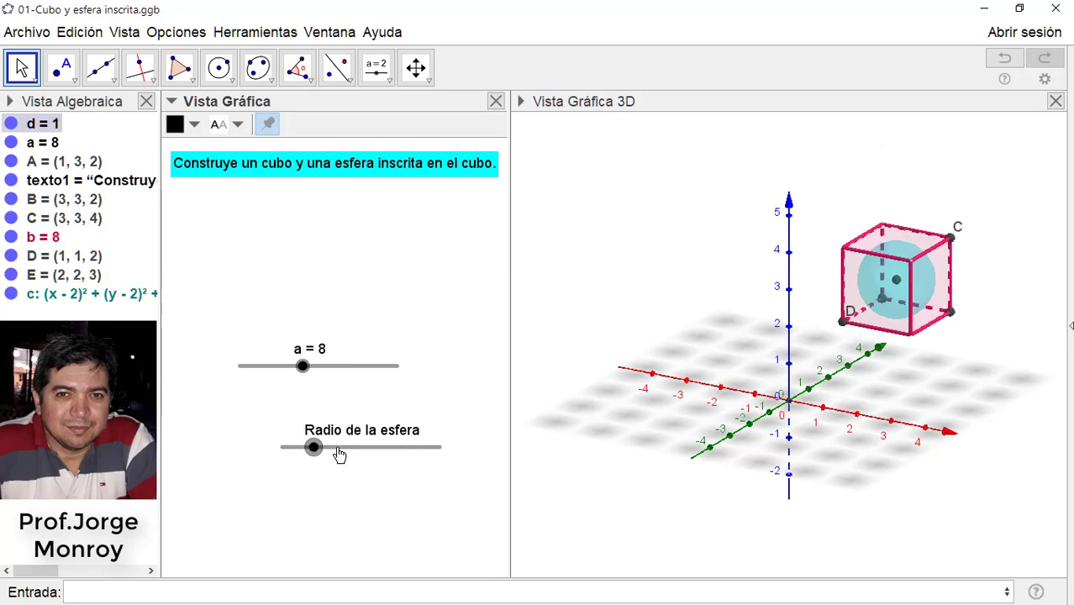
pyautogui.click(369, 455)
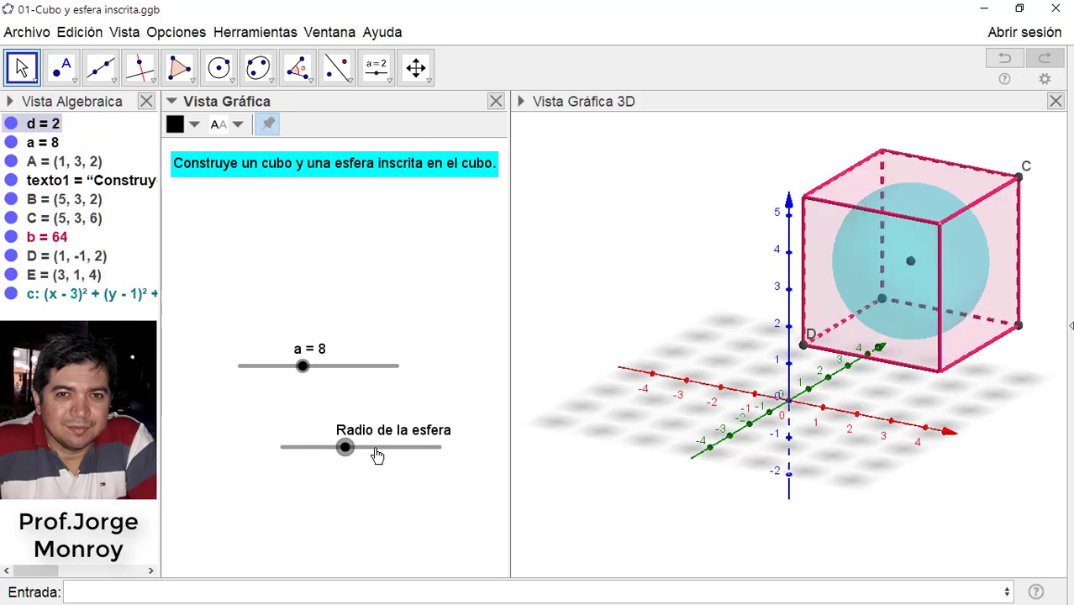
pyautogui.click(375, 453)
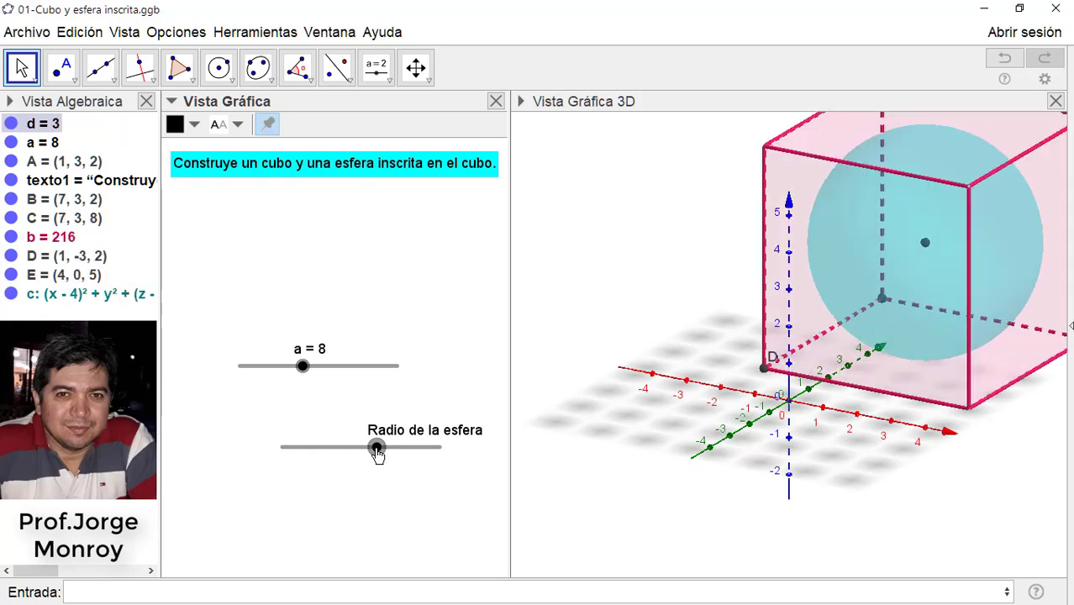